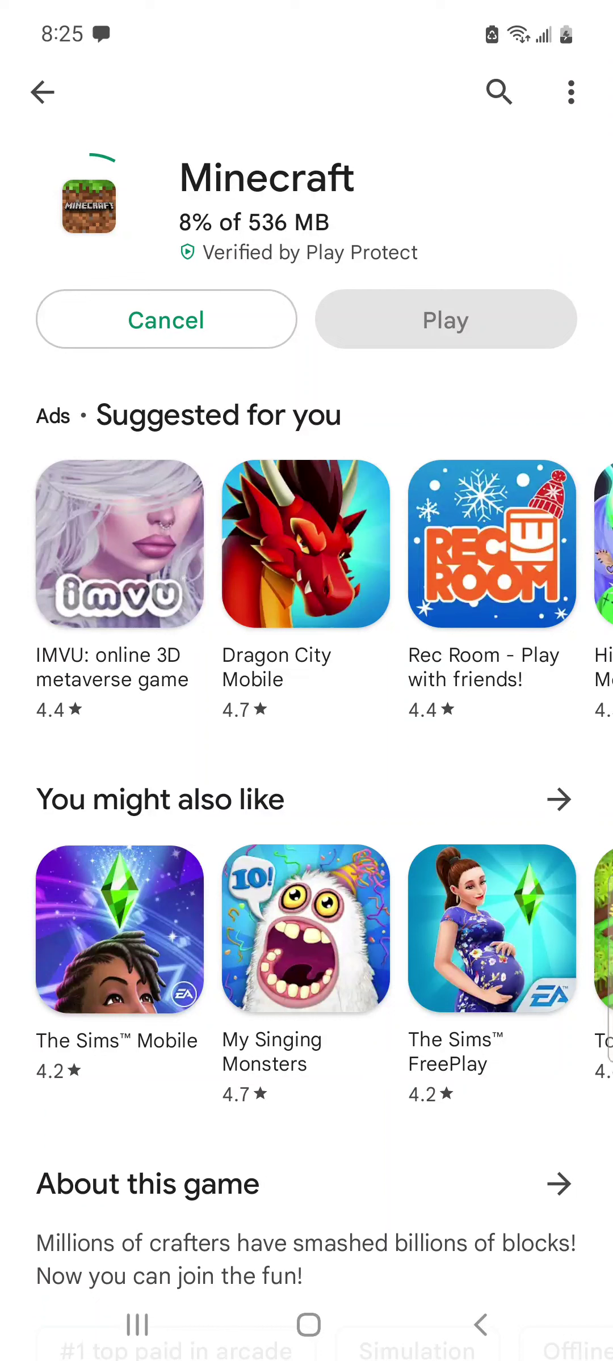
# Leave the Play Store page for the home screen while the 536 MB Minecraft download continues
pyautogui.click(307, 1324)
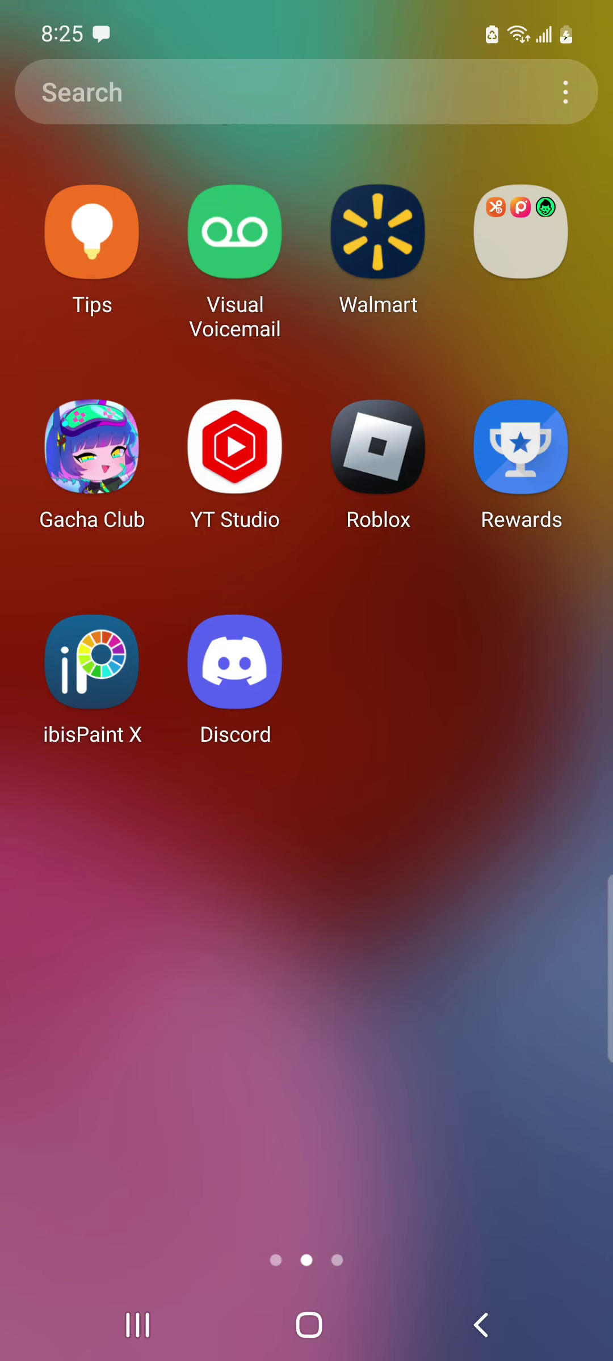
pyautogui.moveTo(425, 957); pyautogui.dragTo(267, 958)
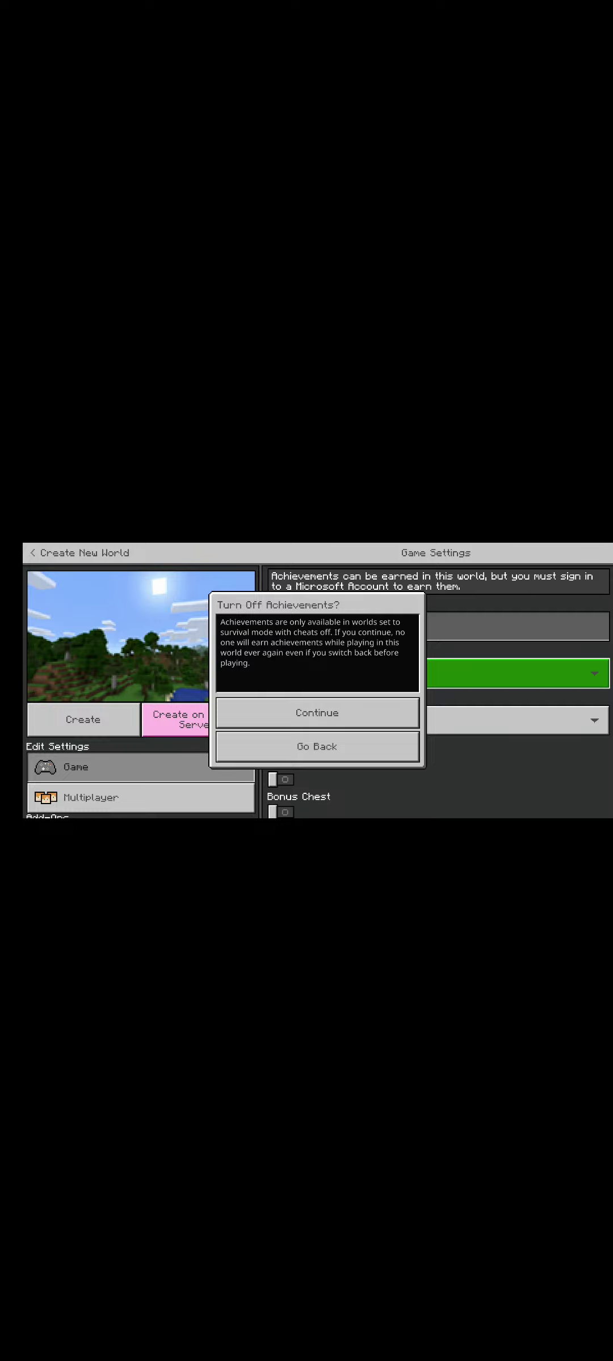
# Confirm turning off achievements for the new world
pyautogui.click(316, 713)
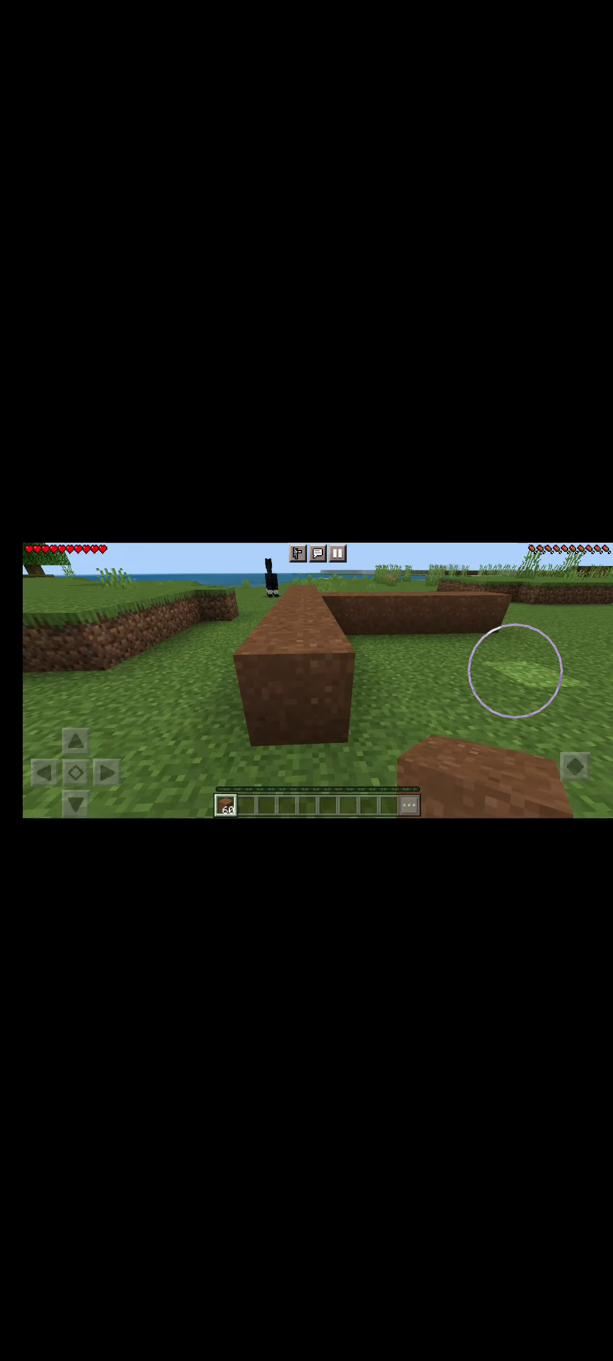
# Break one dirt block out of the dirt wall
pyautogui.click(287, 659)
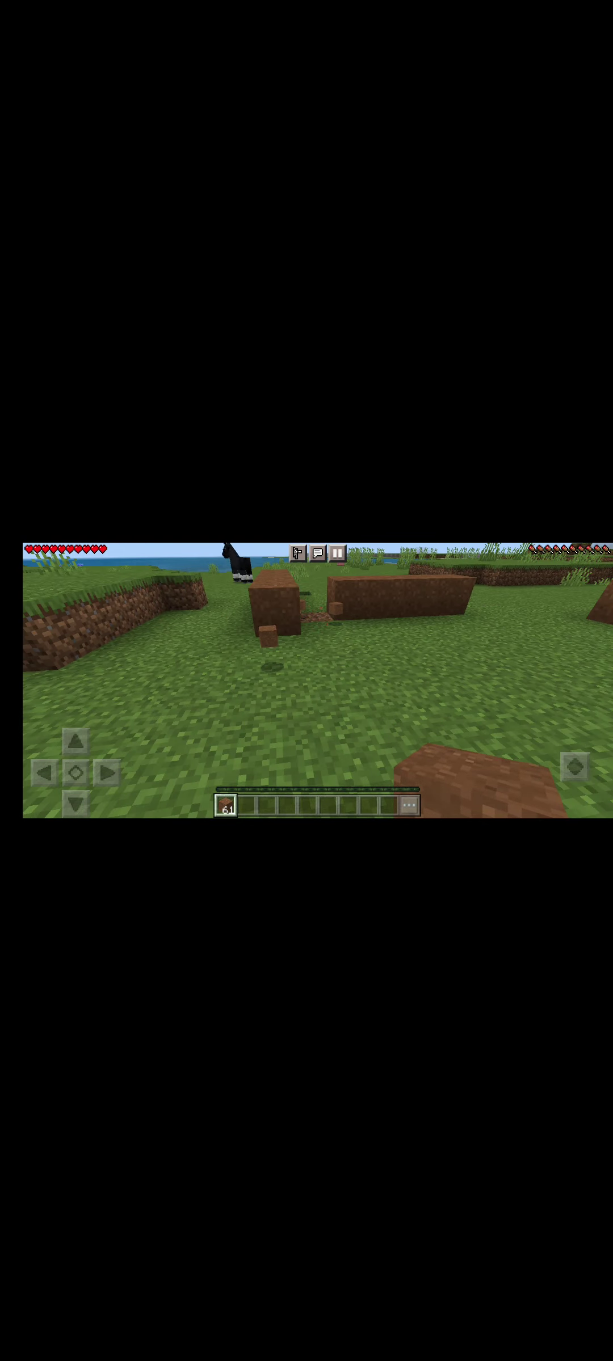
# Break the remaining dirt blocks from the wall, looking up past it
pyautogui.click(282, 617)
pyautogui.moveTo(457, 660); pyautogui.dragTo(458, 713)
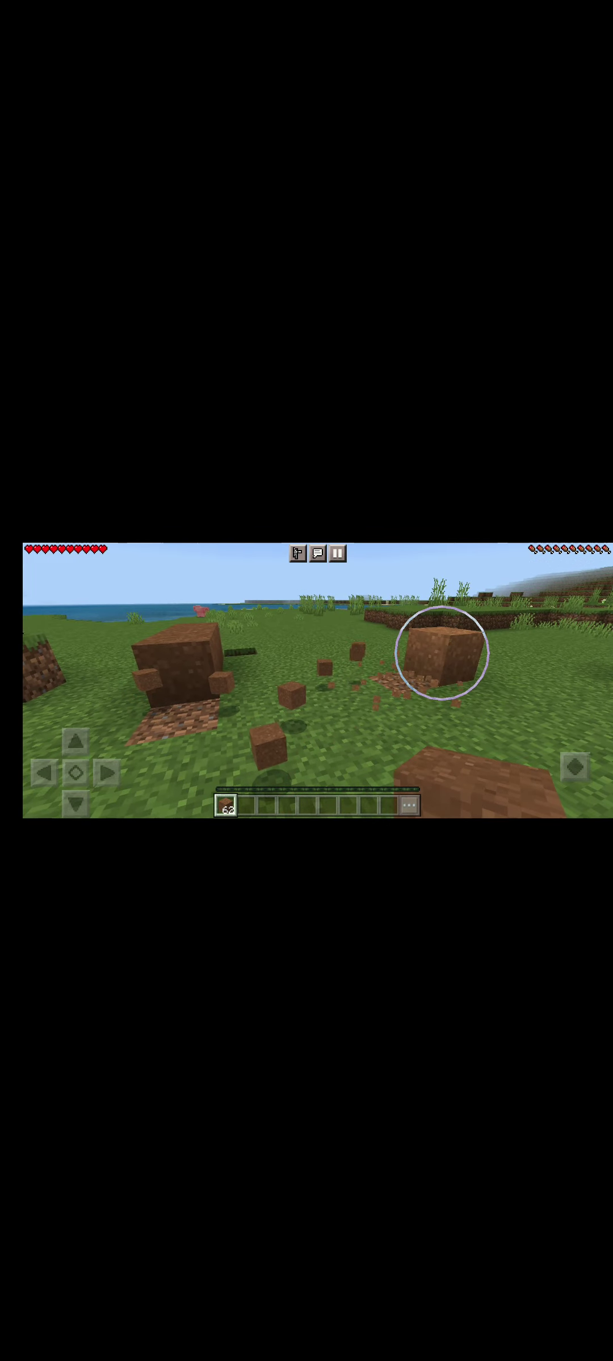
pyautogui.moveTo(415, 653); pyautogui.dragTo(445, 657)
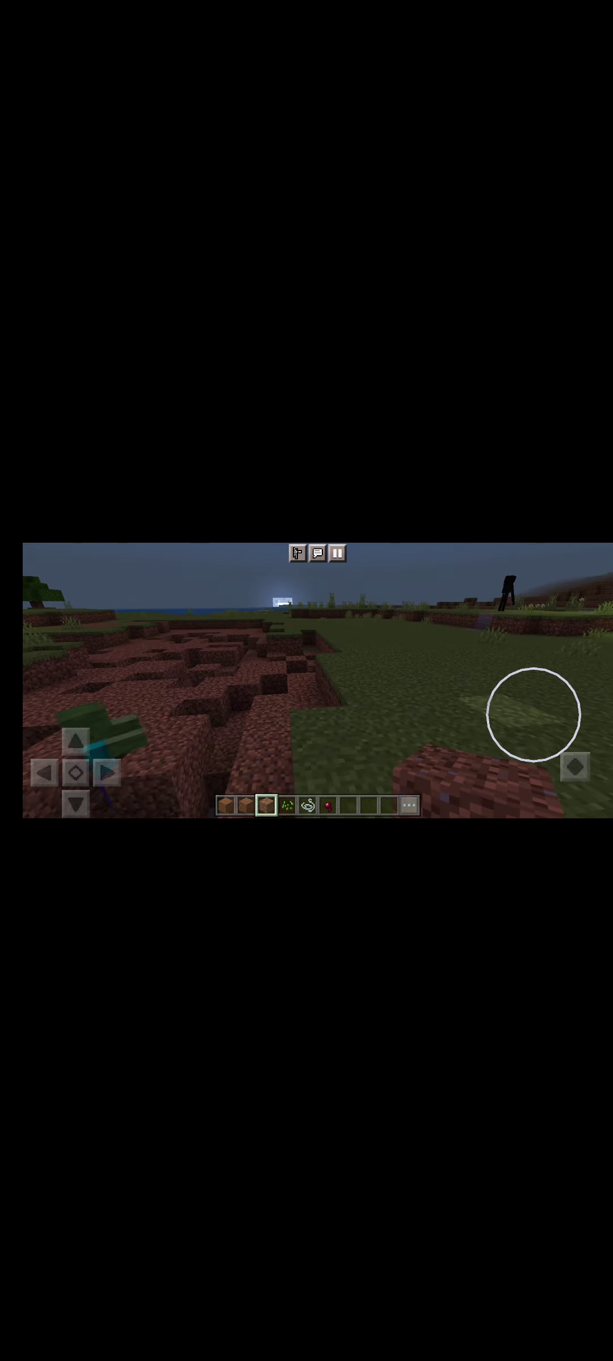
pyautogui.moveTo(524, 715); pyautogui.dragTo(489, 724)
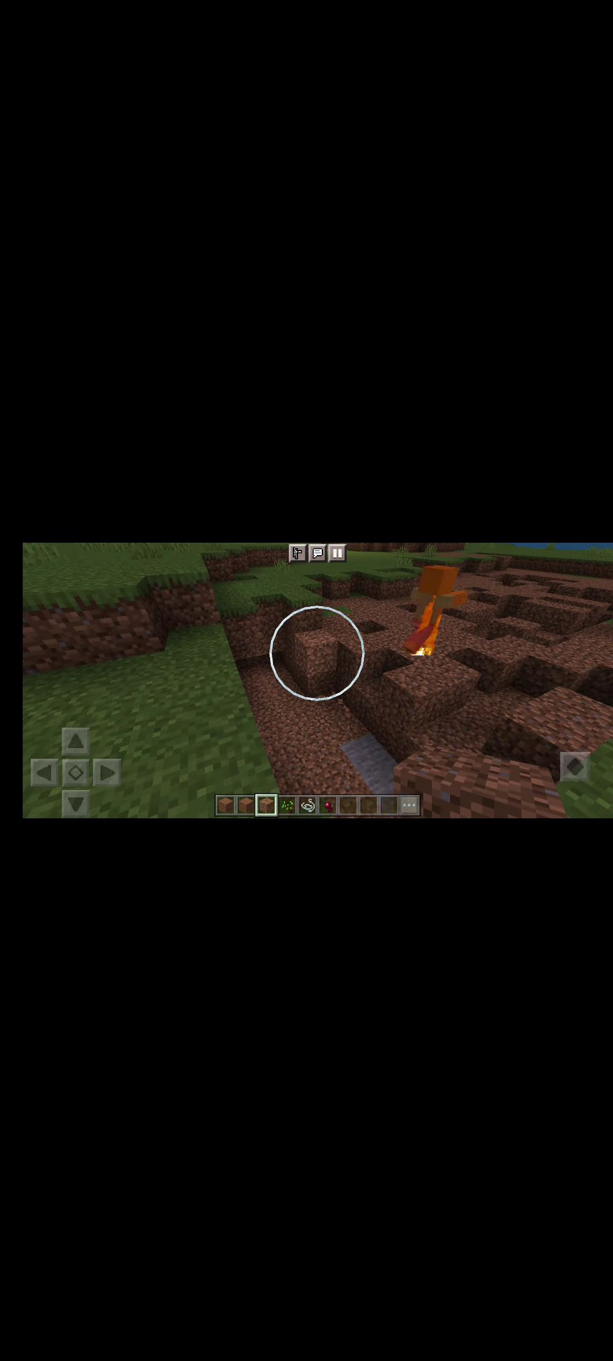
# Break another dirt block in the pit and look across the grassland
pyautogui.moveTo(316, 654); pyautogui.dragTo(327, 660)
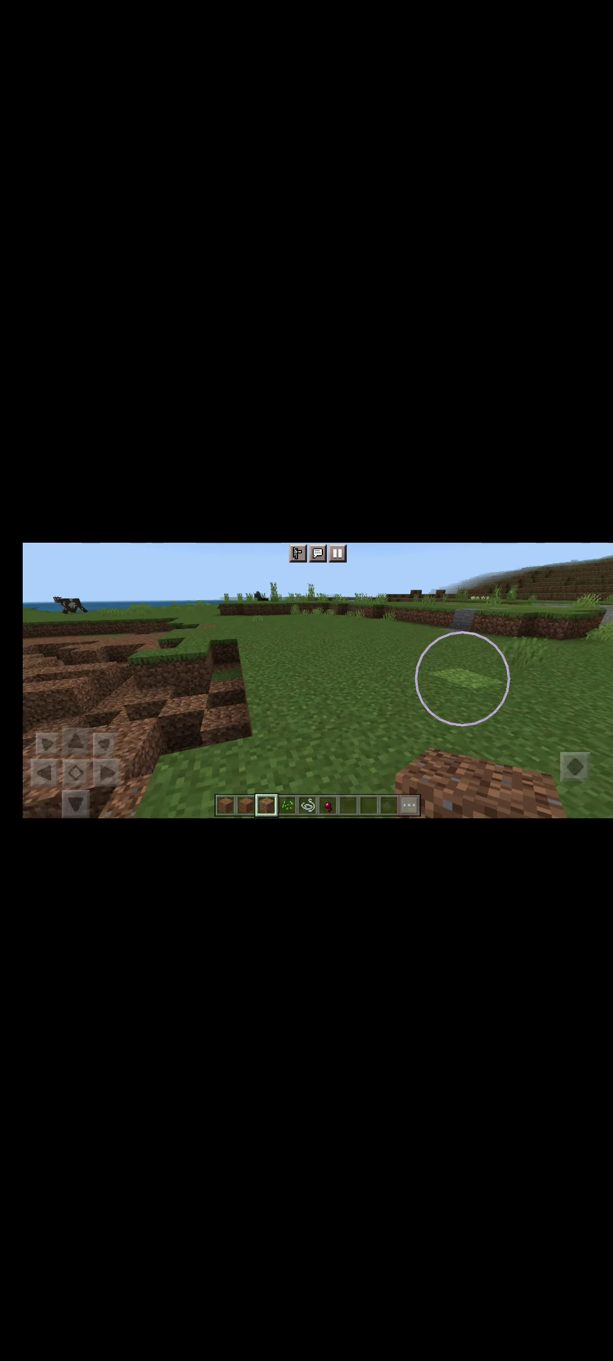
pyautogui.moveTo(461, 679)
pyautogui.mouseDown()
pyautogui.moveTo(414, 680)
pyautogui.moveTo(426, 702)
pyautogui.mouseUp()
# Look down across the dirt pit, then hit the cow near the water
pyautogui.moveTo(457, 660)
pyautogui.mouseDown()
pyautogui.moveTo(465, 672)
pyautogui.moveTo(413, 681)
pyautogui.moveTo(404, 671)
pyautogui.moveTo(431, 680)
pyautogui.moveTo(436, 660)
pyautogui.moveTo(470, 662)
pyautogui.mouseUp()
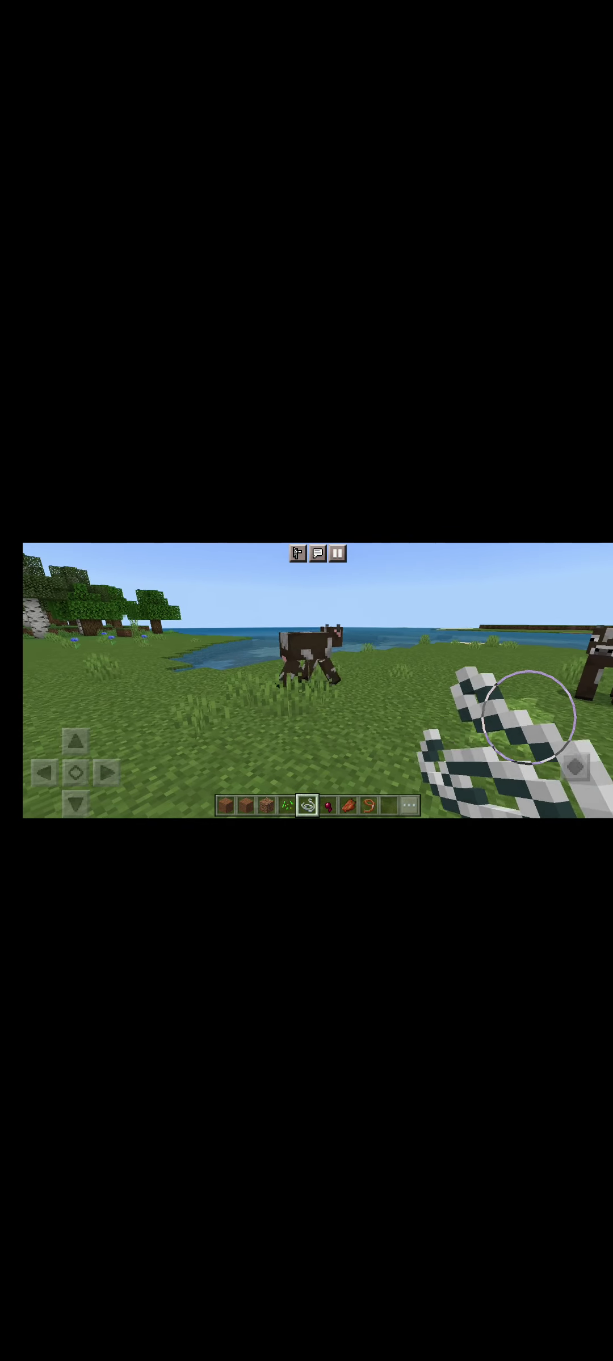
pyautogui.click(319, 649)
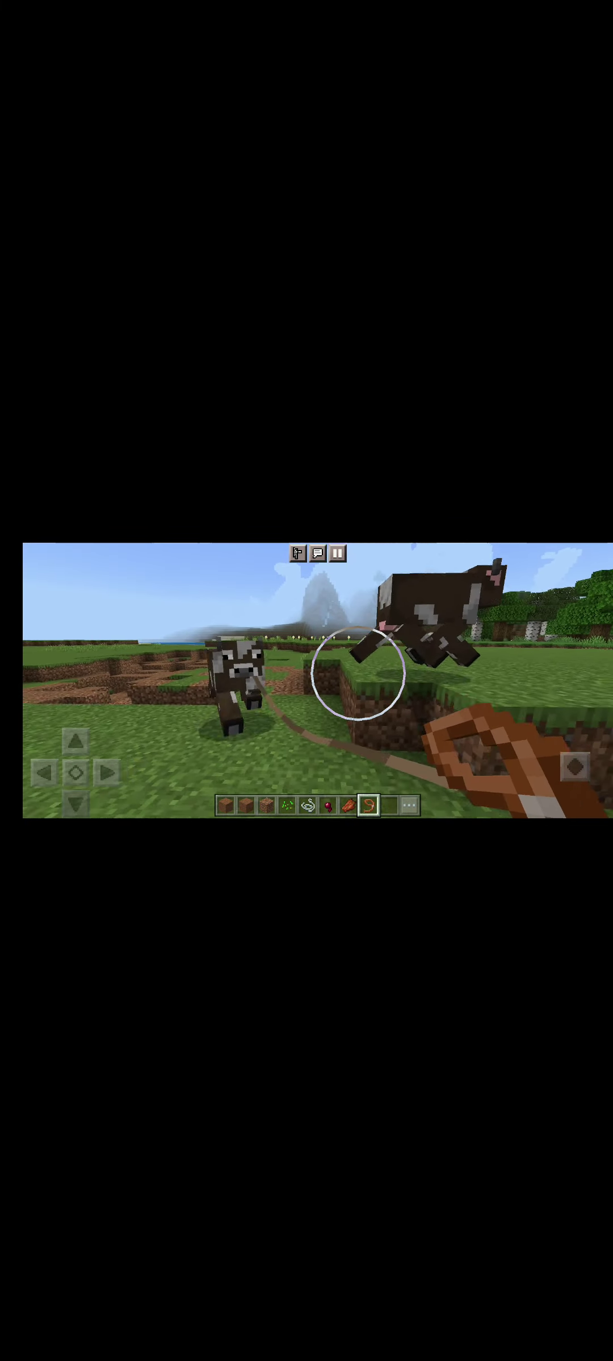
# Turn toward the leashed cow and the treeline to lead it along
pyautogui.moveTo(446, 686); pyautogui.dragTo(351, 744)
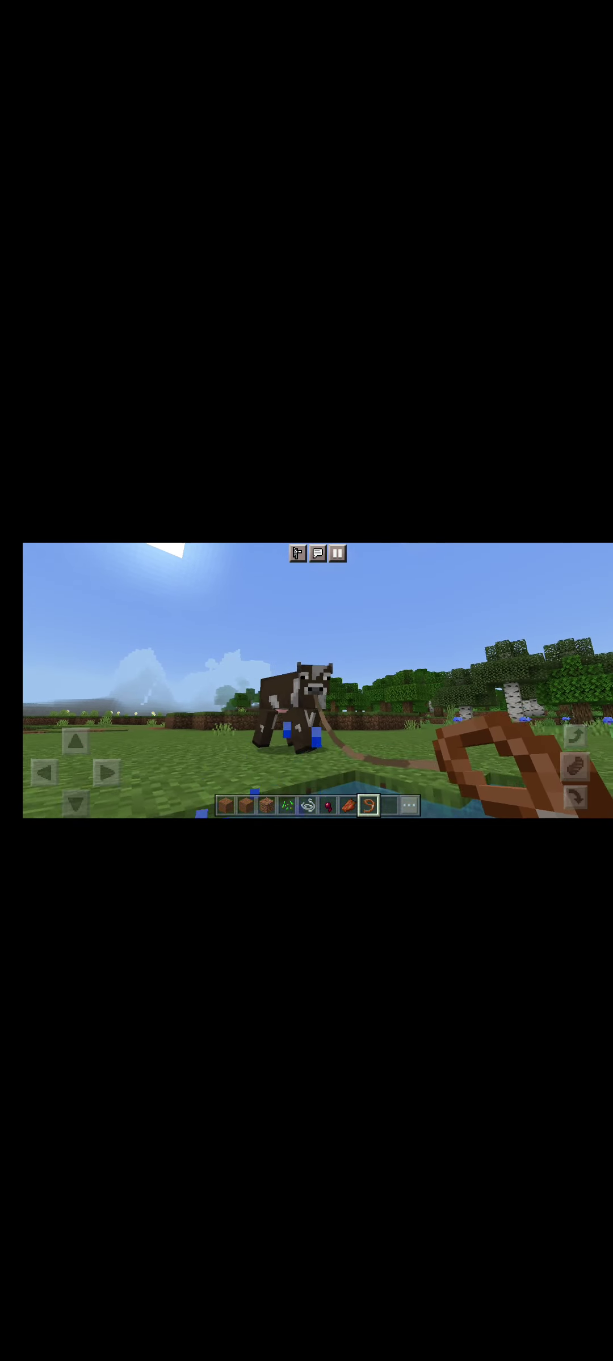